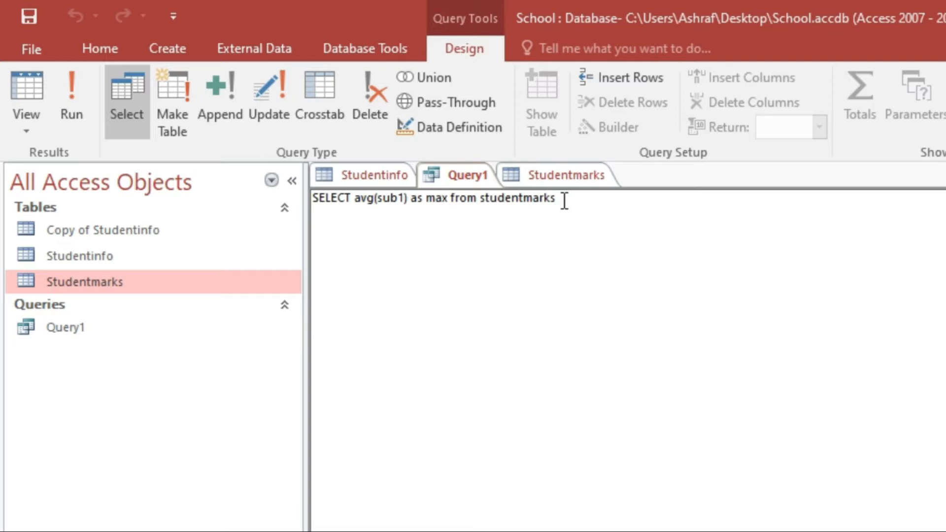
Replace the SELECT statement in Query1 with the opening words of a new statement, "create table"
left_click(571, 200)
left_click_drag(558, 199, 294, 193)
key("BackSpace")
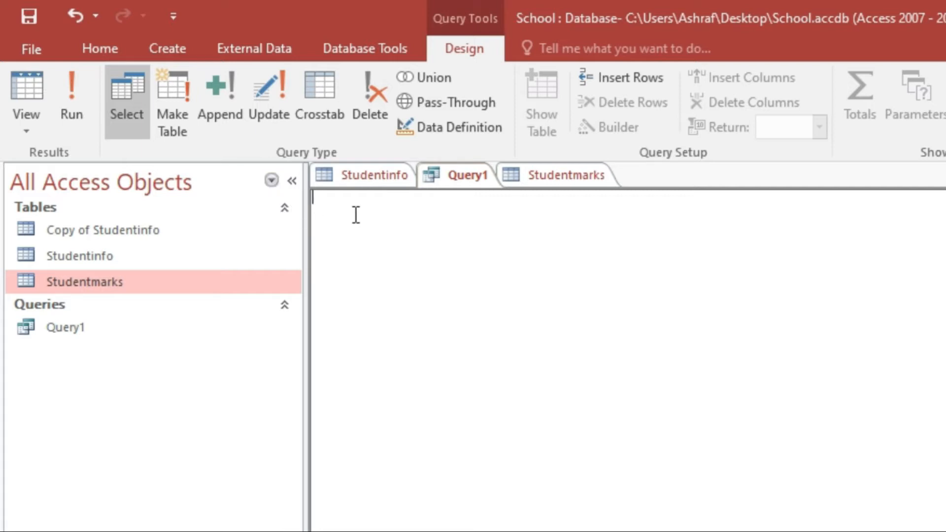
type("create")
type("table")
left_click_drag(390, 200, 291, 203)
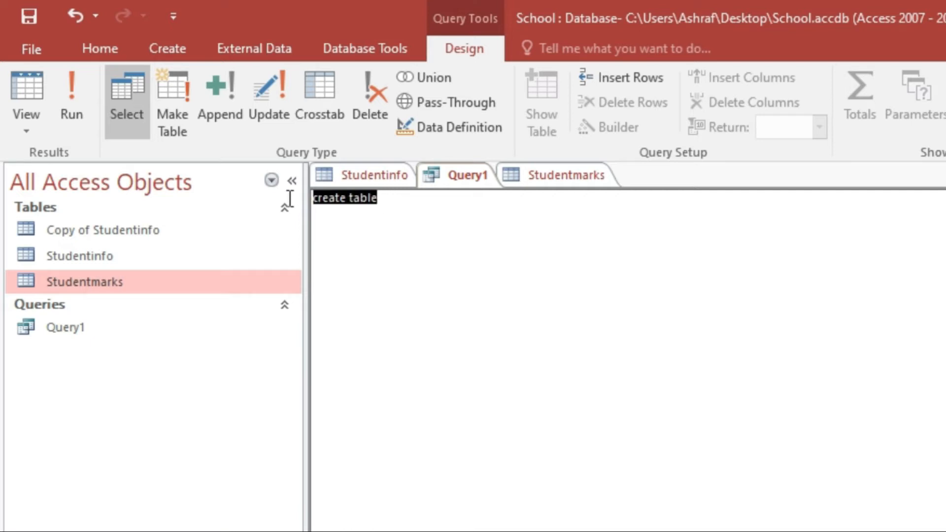
left_click(392, 200)
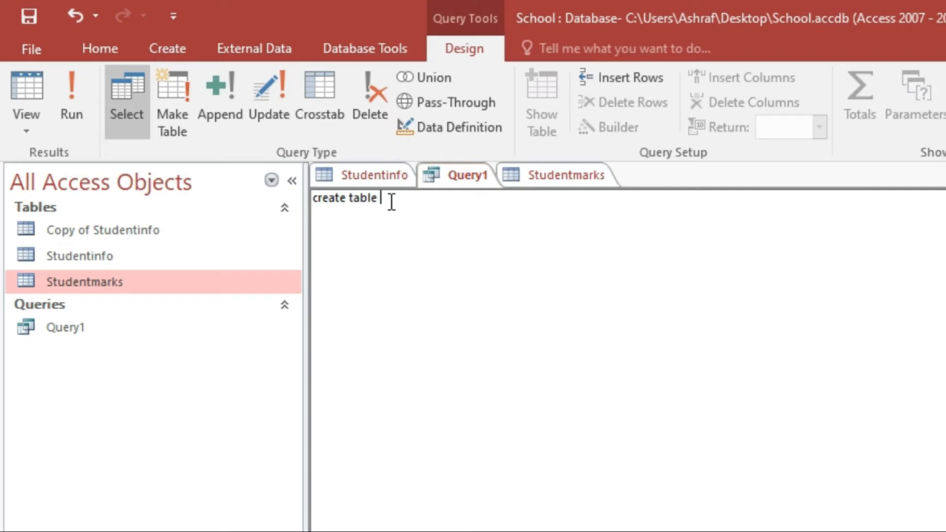
Name the new table school and add a pair of parentheses separated by blank lines for its field list
type("school")
type("(")
type(")")
key("Left")
key("Return")
key("Return")
key("Return")
key("Return")
left_click(420, 201)
Define the first two fields inside the parentheses as "id int ,name varchar(20)"
type("(id int ,n")
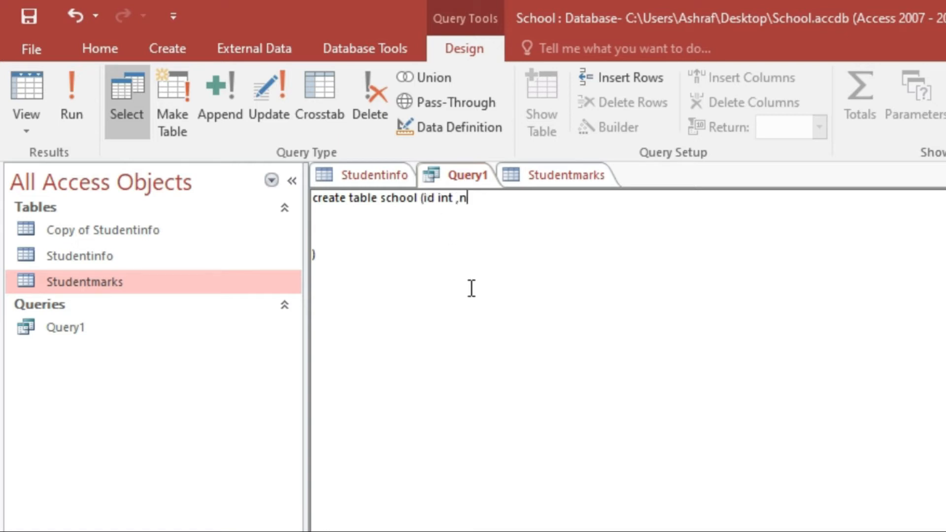
type("ame varchar")
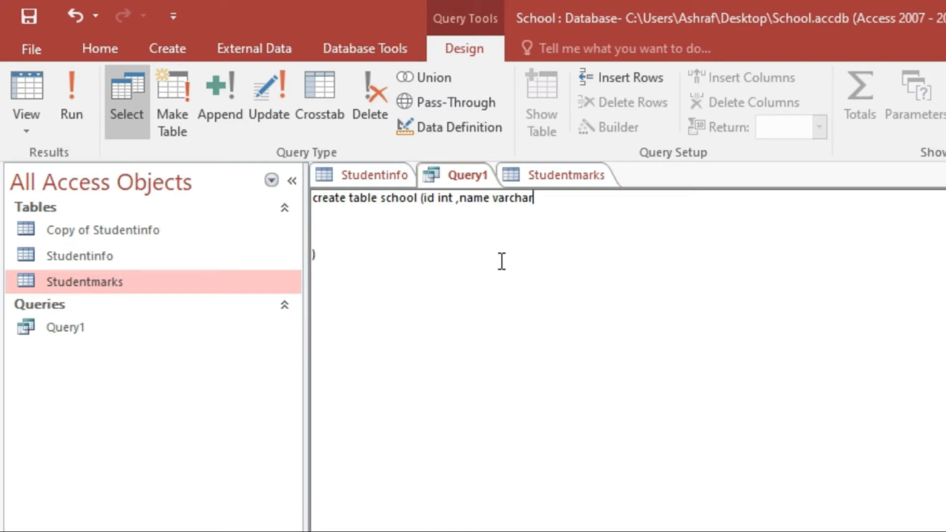
left_click(493, 199)
left_click_drag(493, 198, 538, 198)
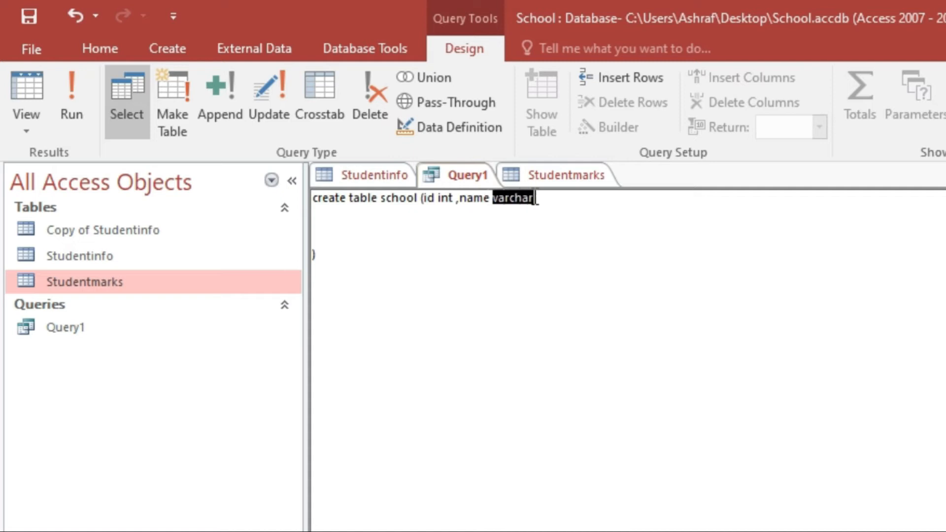
left_click(538, 198)
left_click_drag(490, 198, 552, 193)
left_click(545, 203)
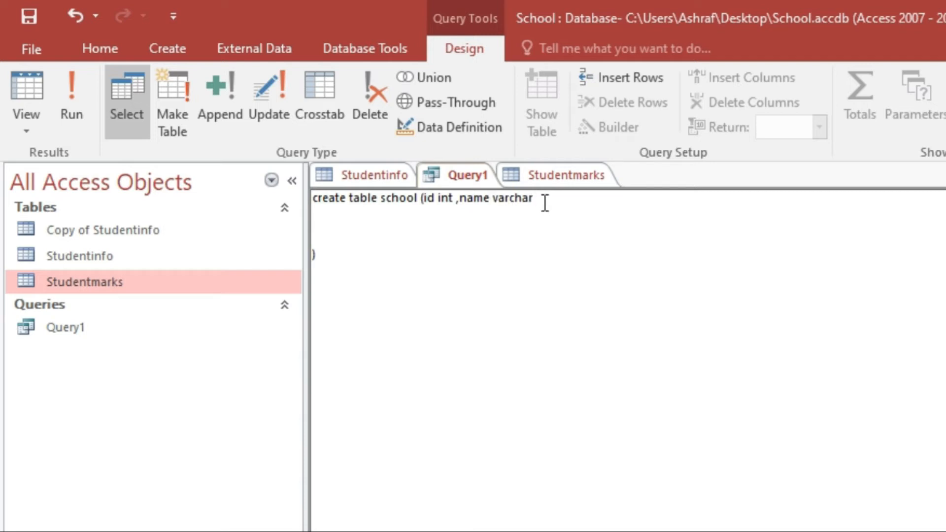
type("()")
type("20")
Append a third field definition, ",number int", after the name field
left_click(596, 201)
left_click(537, 202)
left_click(574, 202)
type(",number")
type("int")
Review the field names and data types of id, name and number in the create table statement
left_click_drag(429, 198, 439, 199)
left_click(450, 199)
left_click_drag(444, 202, 438, 205)
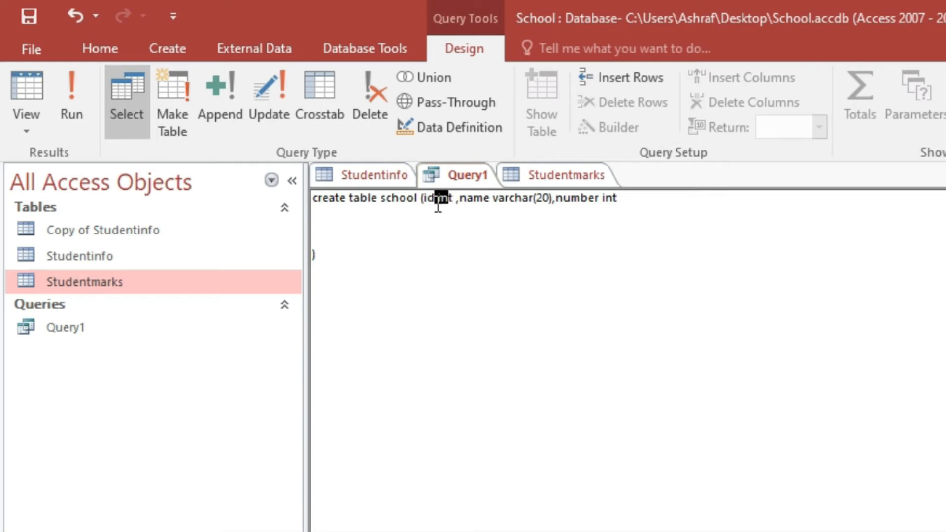
left_click(455, 202)
key("Delete")
left_click_drag(460, 202, 551, 206)
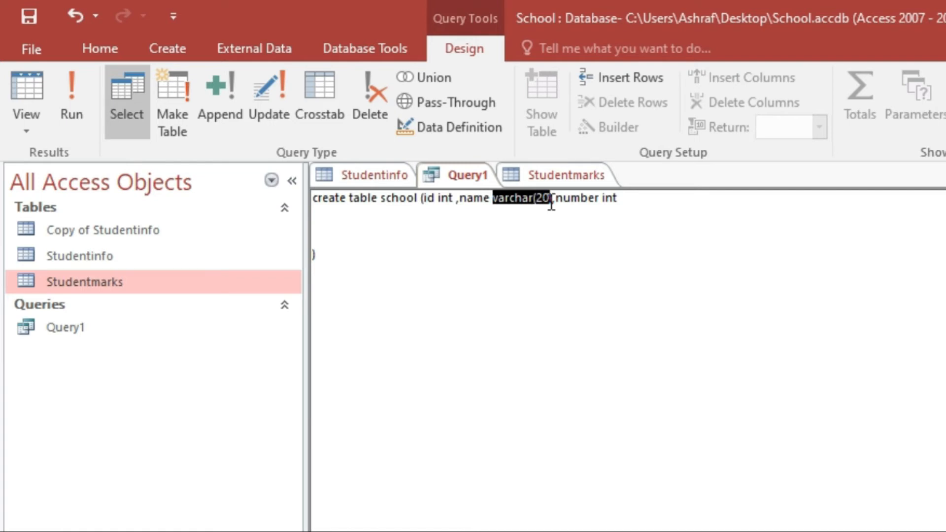
left_click(552, 203)
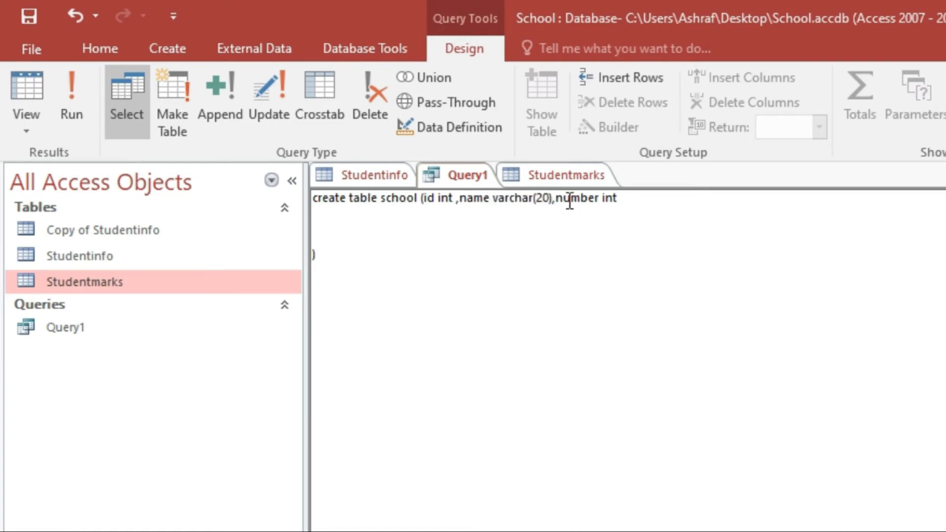
left_click_drag(556, 200, 593, 202)
left_click(637, 204)
Try to run the create table query with the number field defined as int
left_click(72, 114)
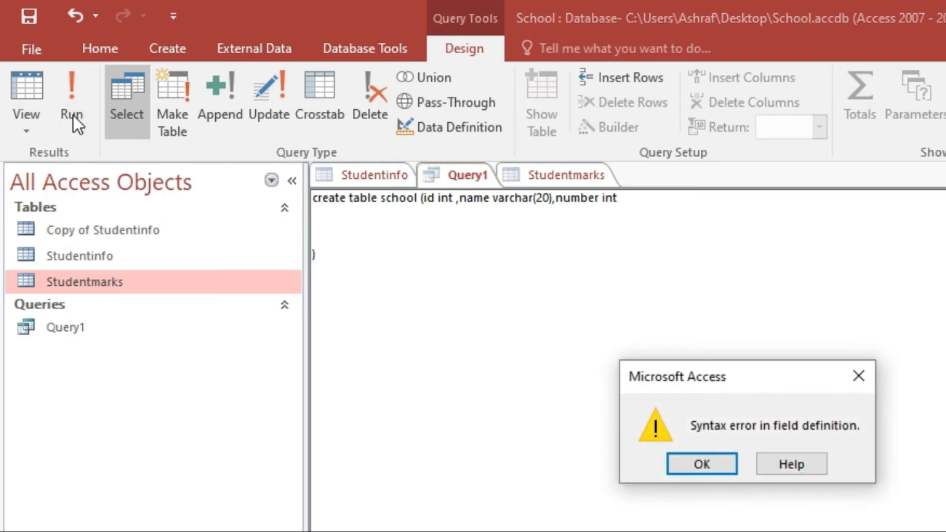
left_click(702, 464)
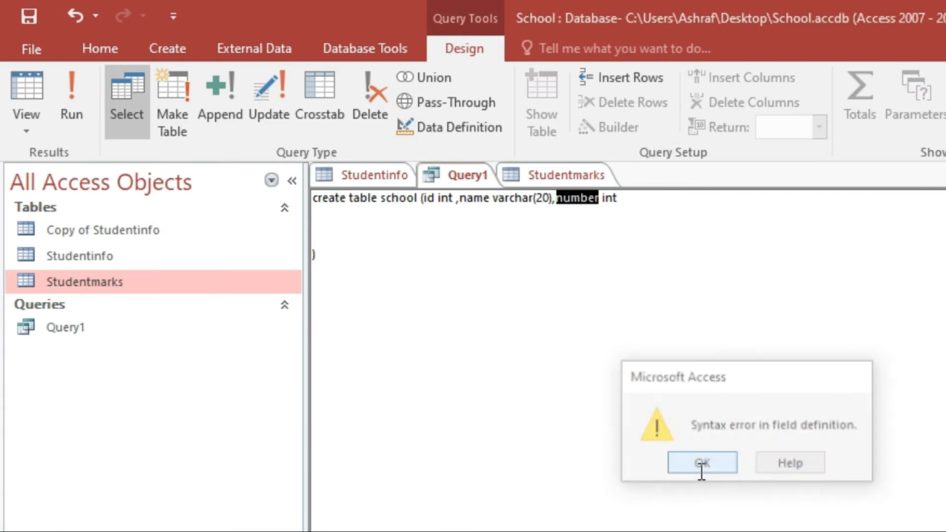
Add a length of (10) to the last field's int type and rename that field number1
left_click(596, 199)
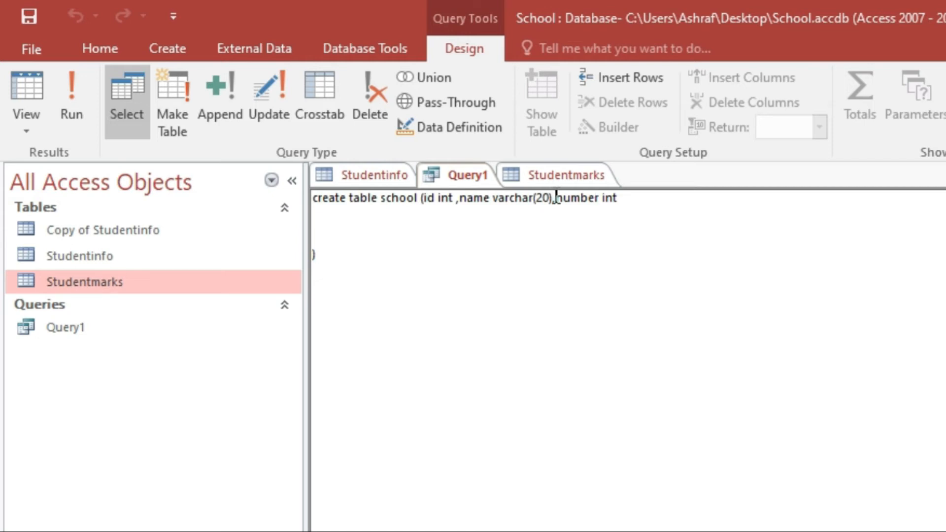
type("()10")
key("Left")
key("Left")
key("Left")
key("Left")
key("Left")
key("Left")
key("Left")
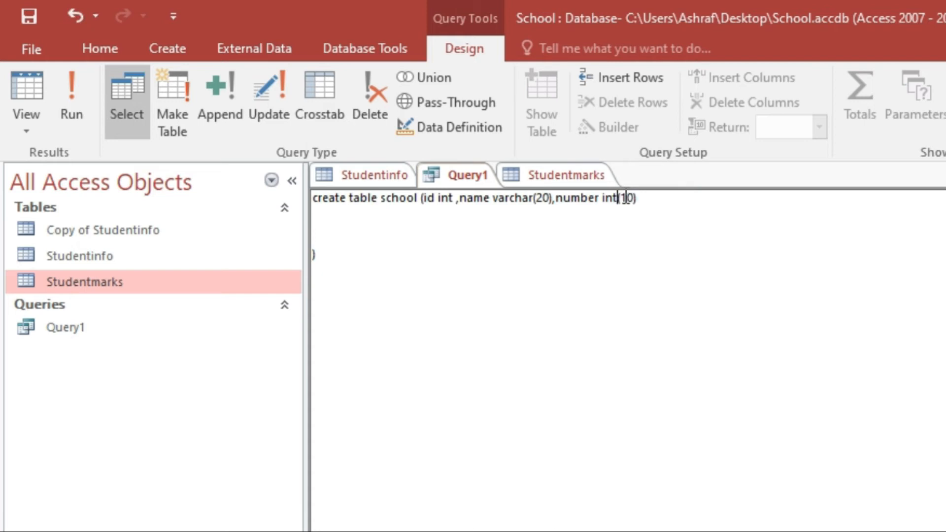
type("1")
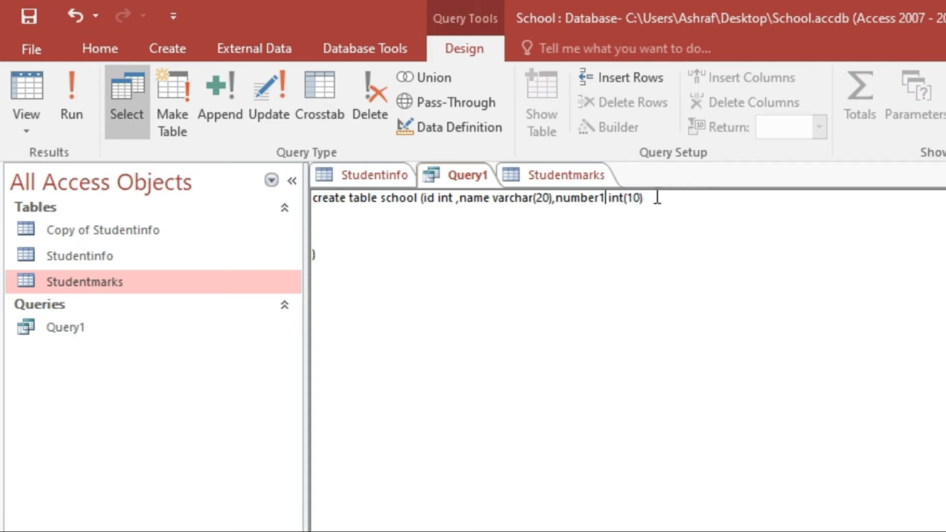
Remove the blank lines so the statement's closing parenthesis directly follows int(10)
left_click(556, 198)
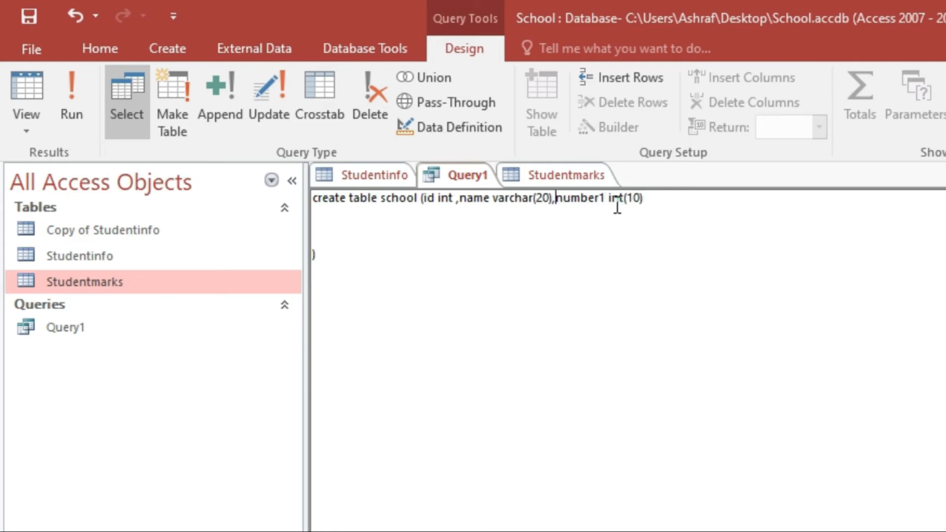
left_click(654, 197)
key("Delete")
key("Delete")
key("Delete")
key("Delete")
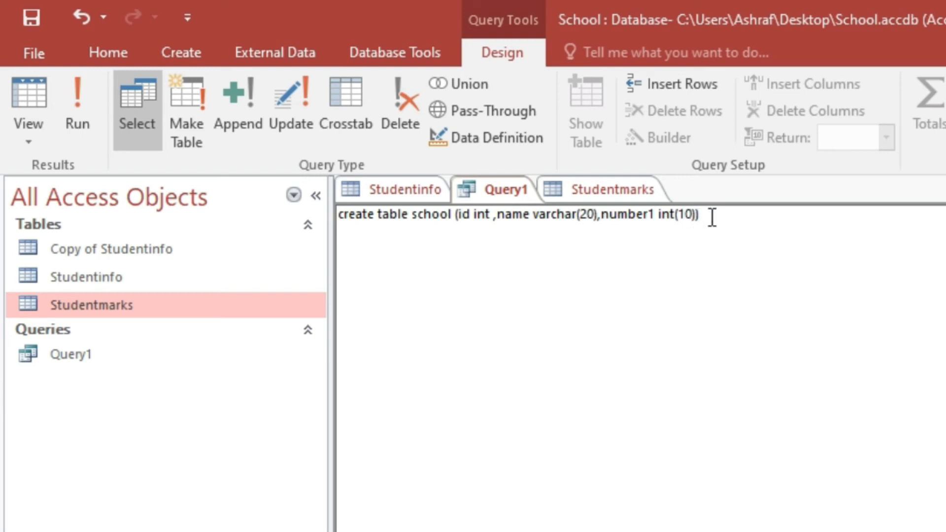
Try to run the create table query with number1 defined as int(10)
left_click_drag(712, 215, 266, 224)
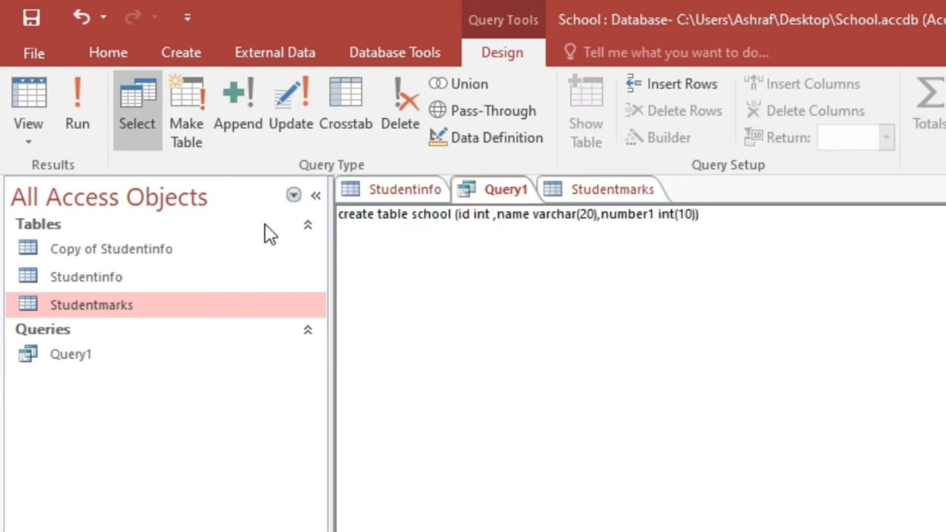
left_click(79, 114)
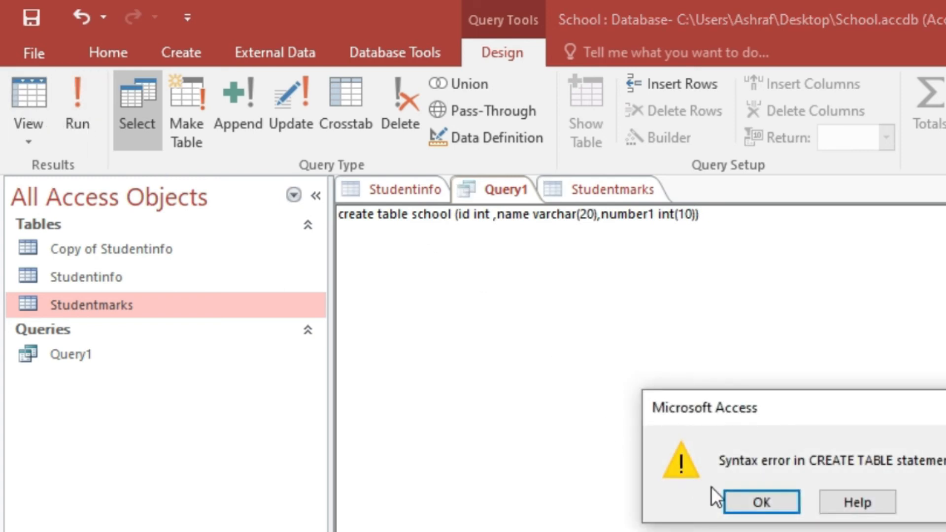
left_click(763, 505)
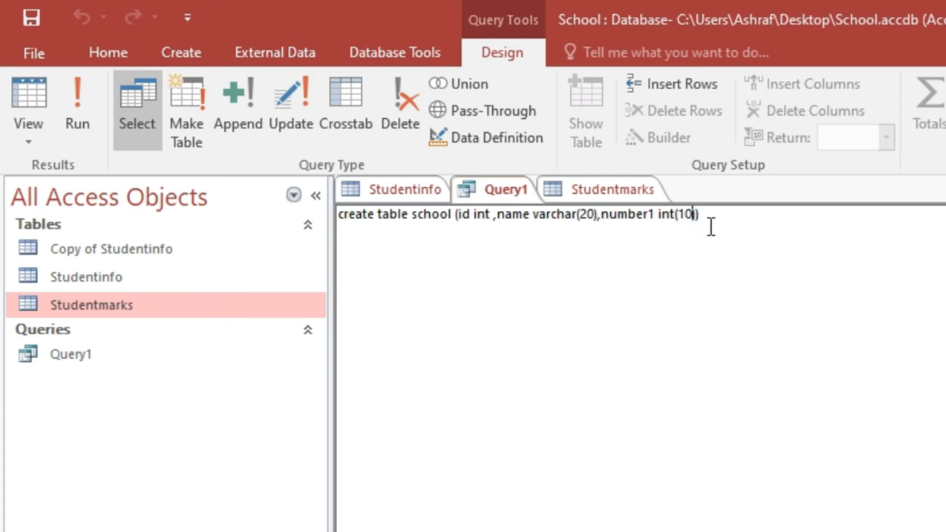
Remove the (10) length from the number1 field's int type and run the create table query
key("BackSpace")
key("BackSpace")
key("BackSpace")
key("BackSpace")
key("BackSpace")
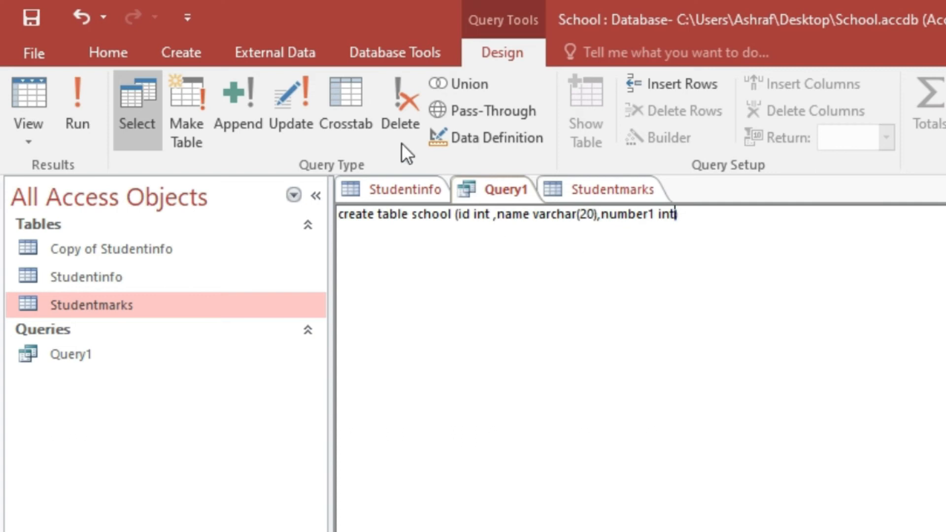
left_click(76, 126)
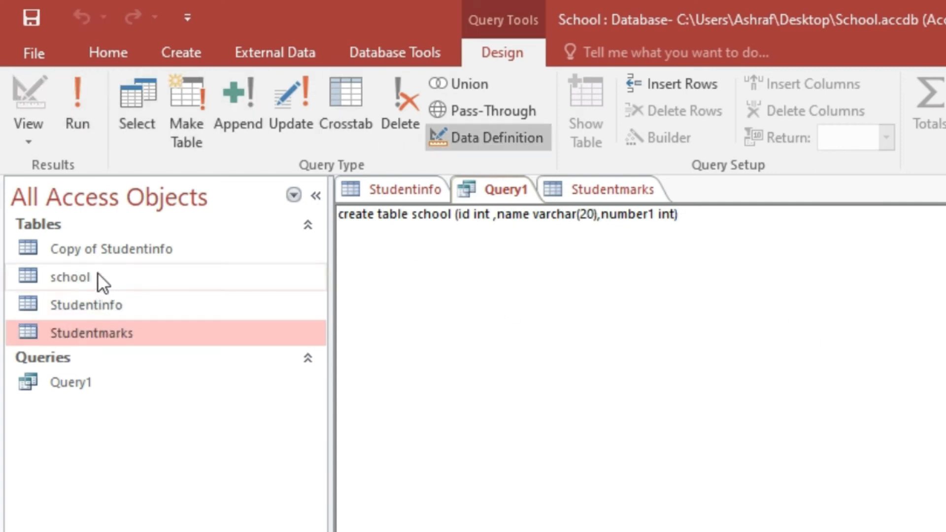
Open the new school table and examine its id, name and number1 columns
left_click(26, 280)
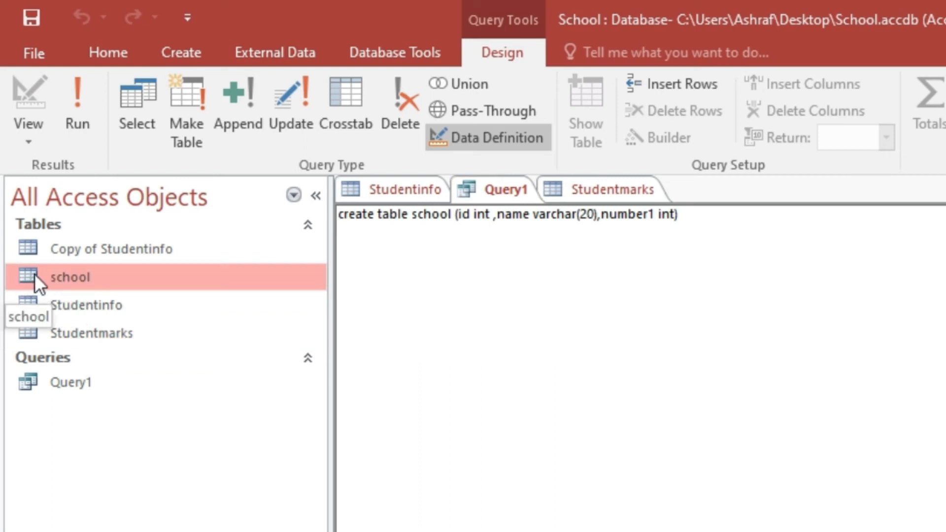
double_click(86, 279)
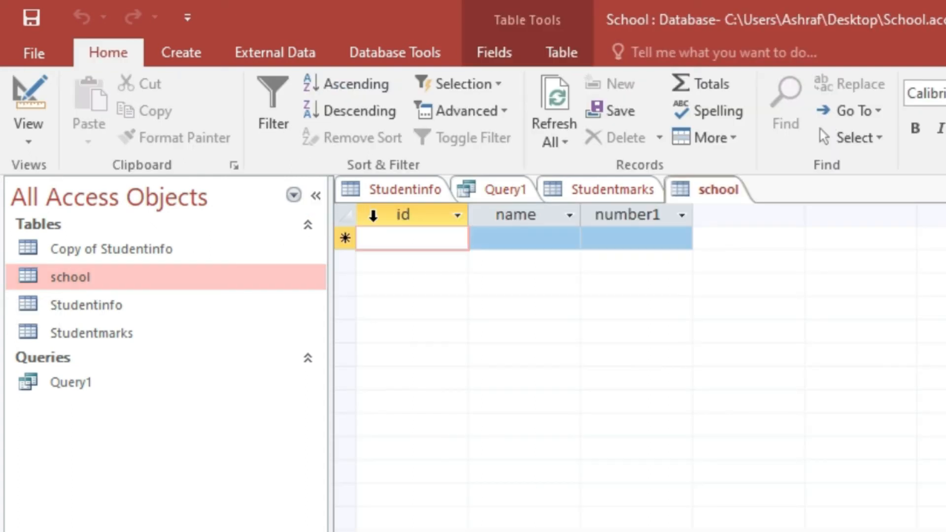
left_click(411, 216)
left_click(513, 211)
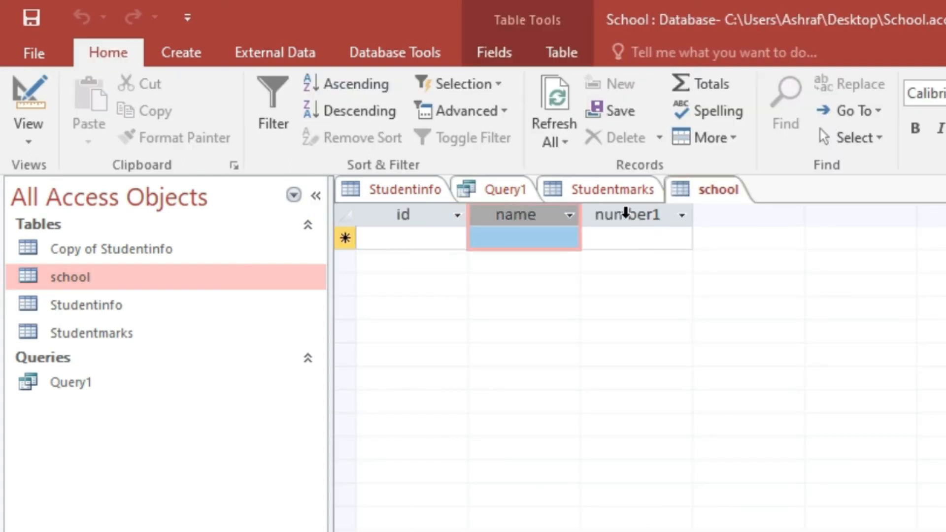
left_click(643, 213)
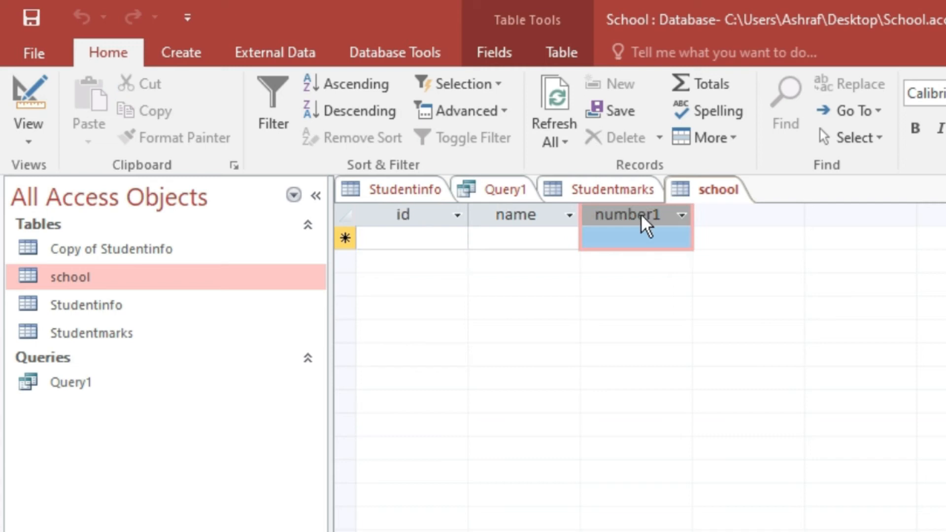
left_click(540, 238)
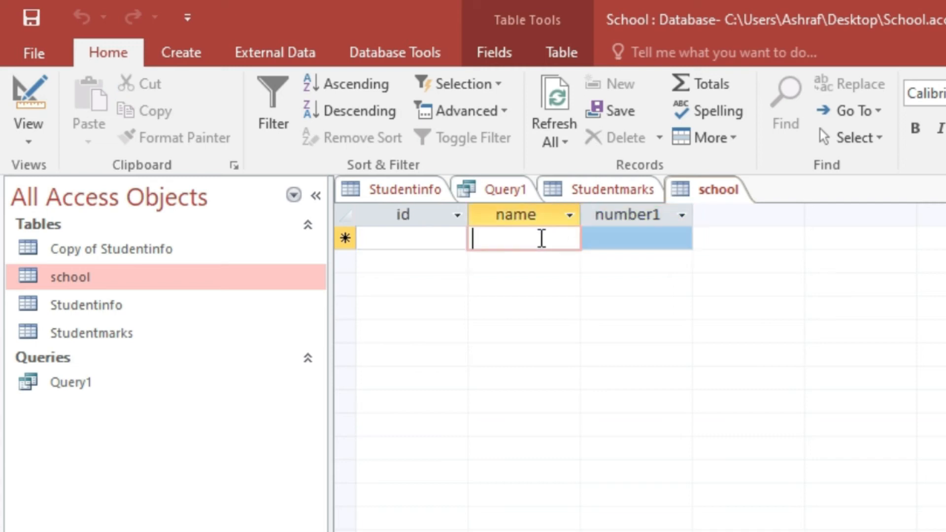
Enter a record in the school table with id 12, a person's first name, and number1 42424
left_click(450, 242)
type("12")
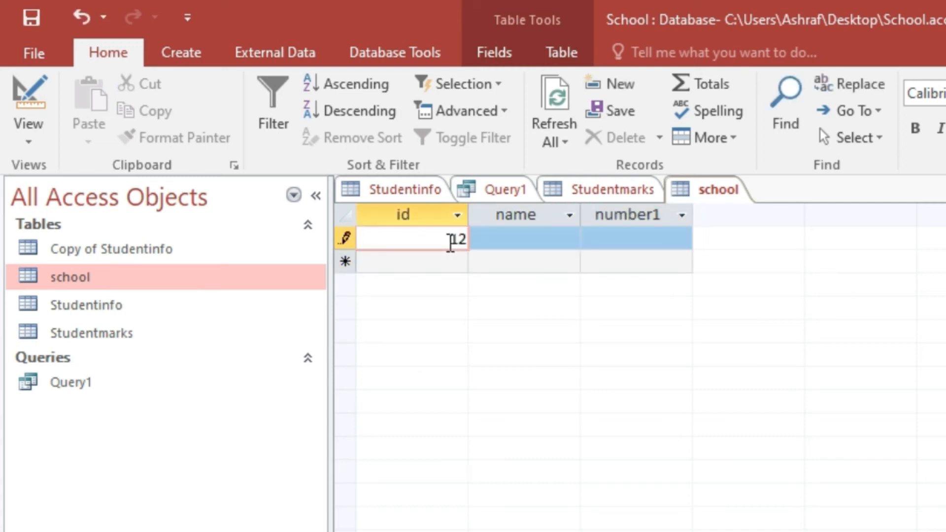
left_click(482, 240)
type("Ahraf")
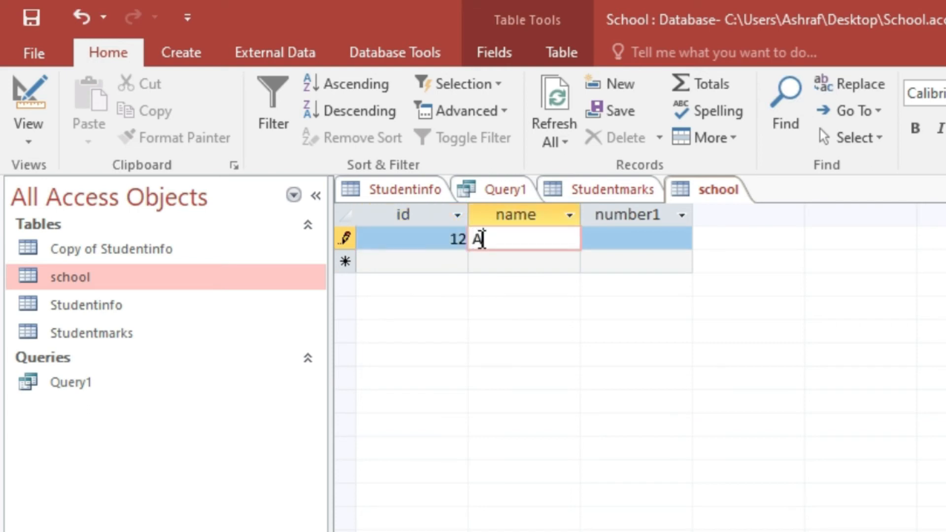
left_click(666, 235)
type("42424")
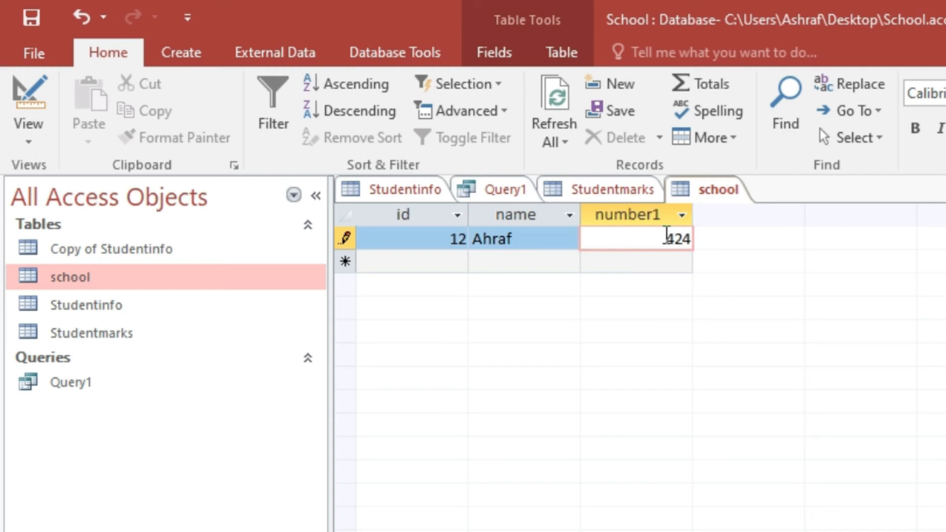
left_click(653, 256)
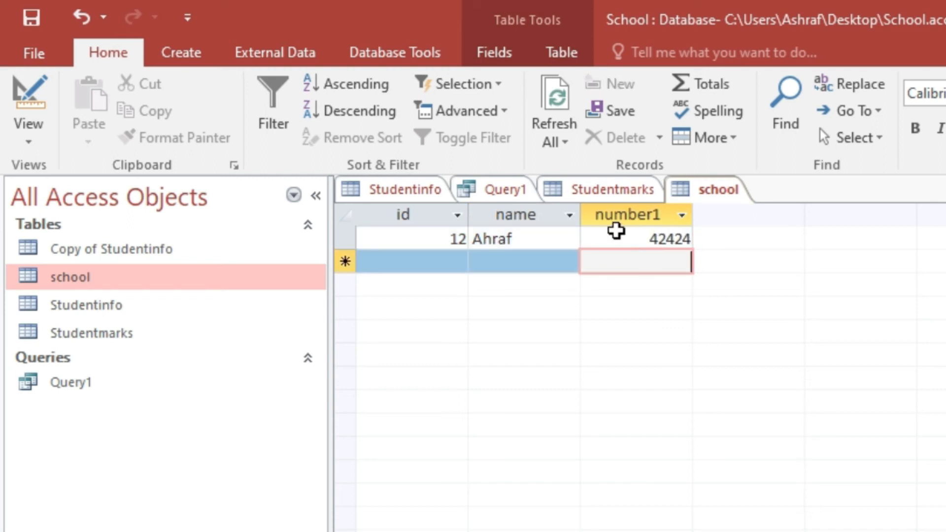
left_click(627, 238)
type("0")
key("BackSpace")
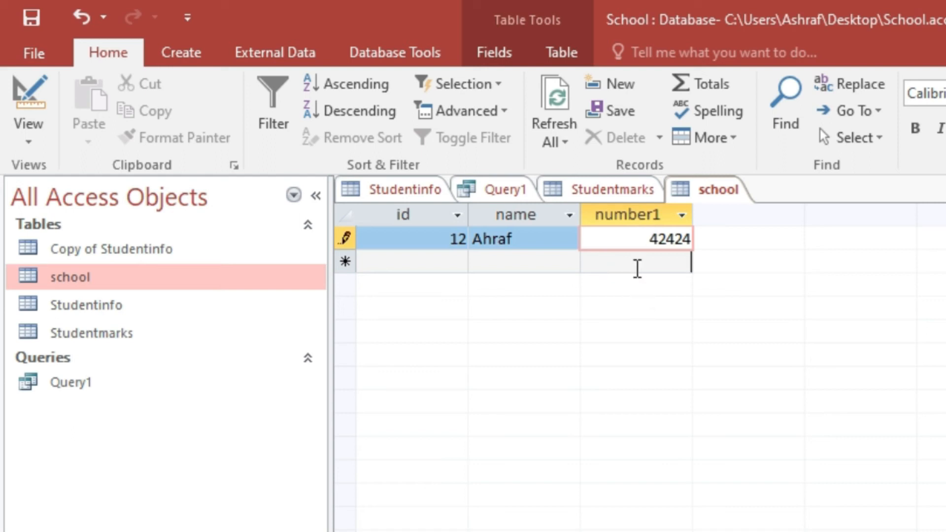
left_click(637, 269)
left_click(648, 230)
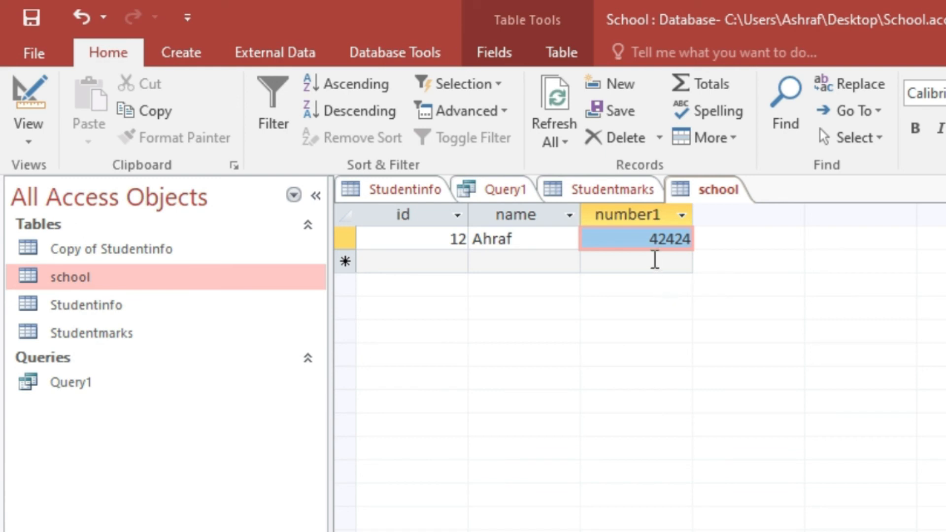
left_click(653, 244)
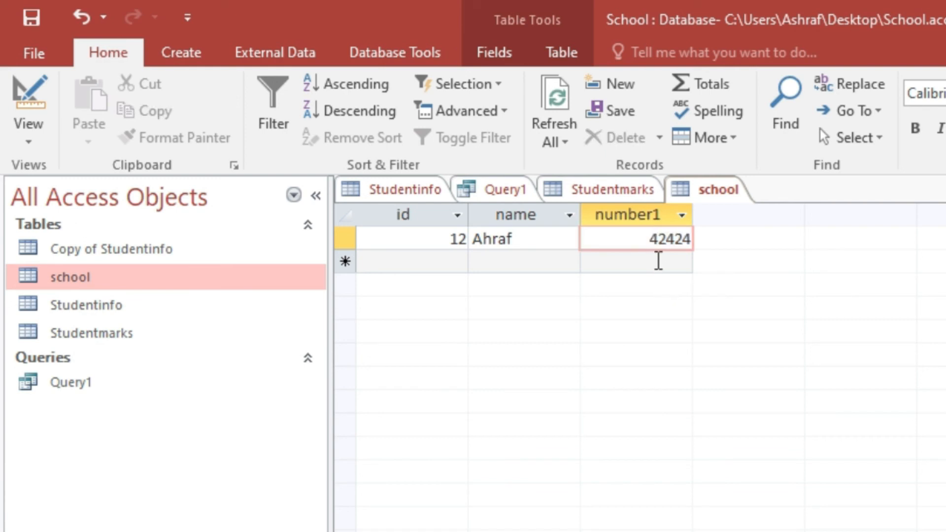
left_click(658, 259)
left_click(647, 240)
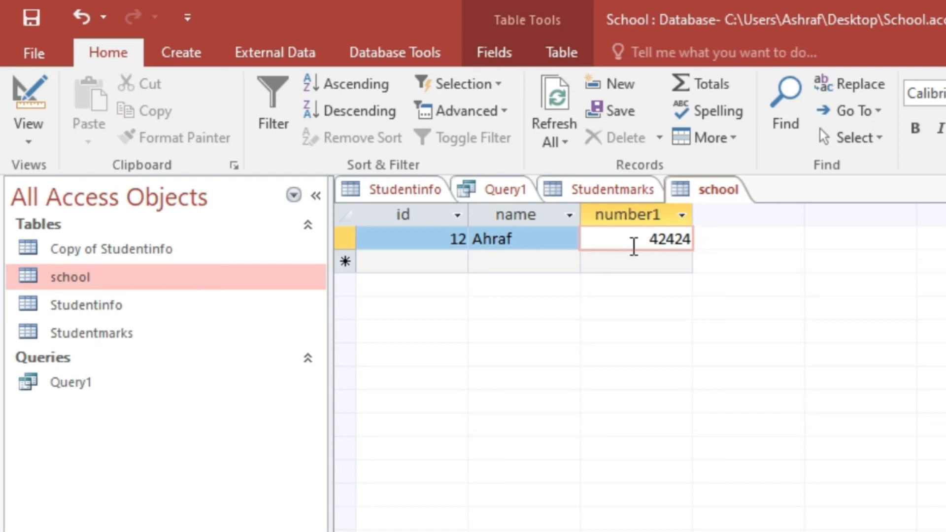
Try to add a leading 0 to the number1 value in the school table's first record
type("0")
left_click(634, 263)
left_click(645, 238)
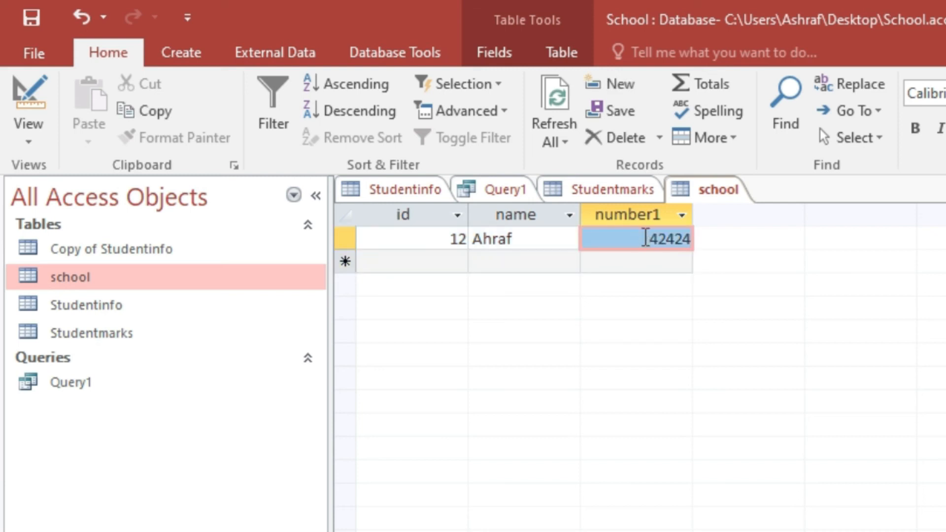
left_click(647, 239)
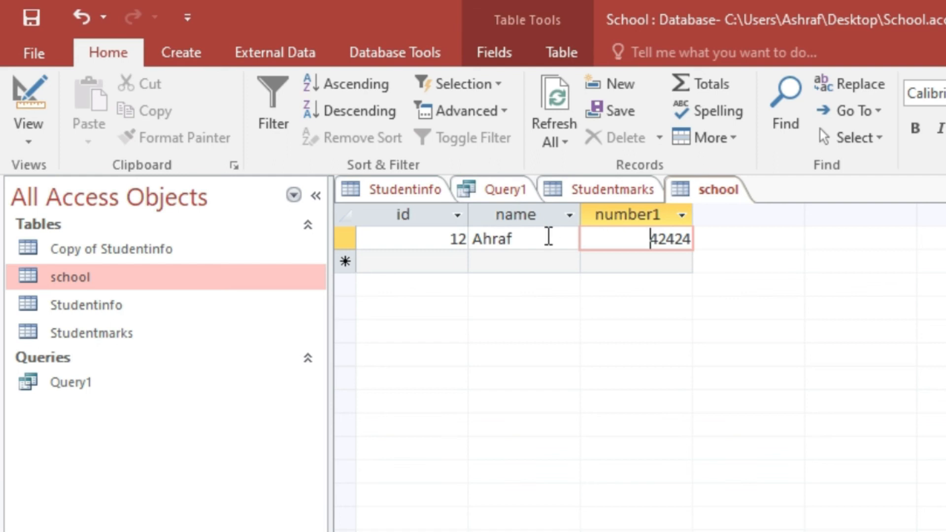
left_click(638, 262)
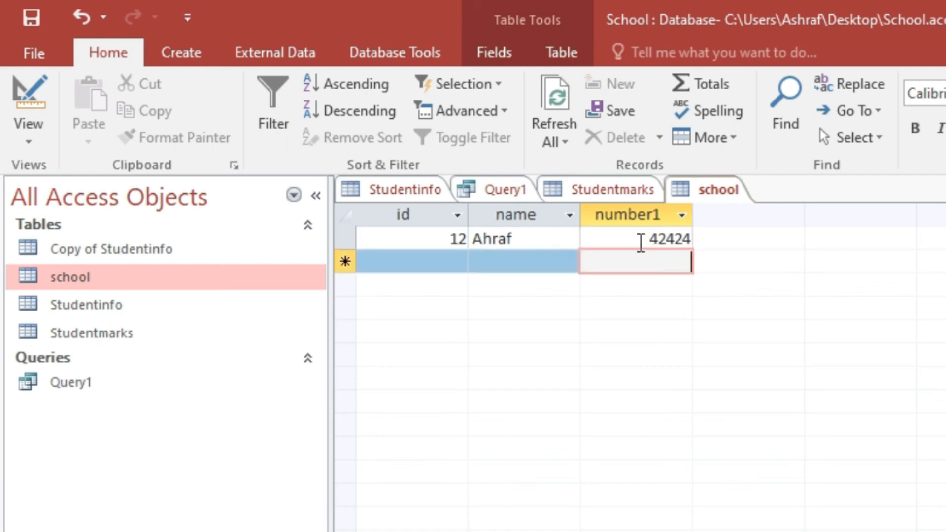
left_click(641, 240)
type("0")
left_click(643, 258)
Inspect the school table's field names and data types in Design view and return to Datasheet view
left_click(30, 143)
left_click(58, 225)
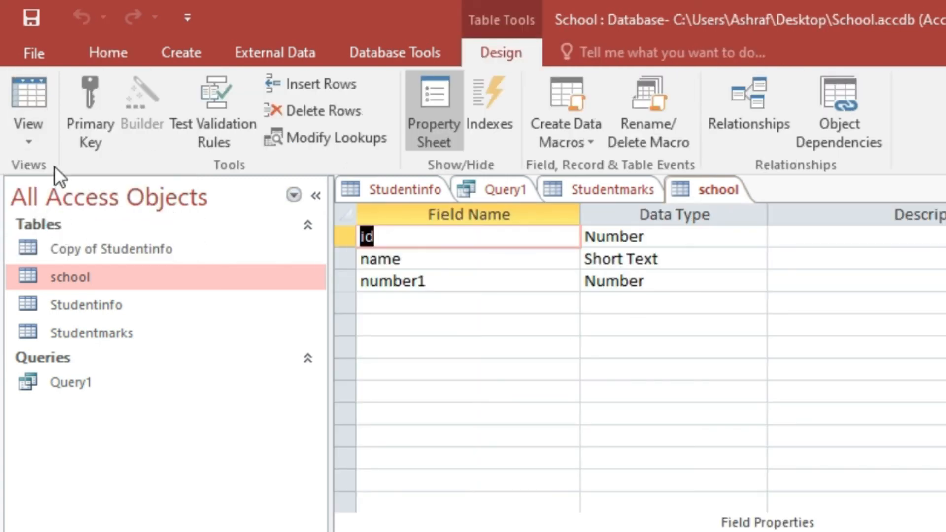
left_click(13, 138)
double_click(61, 277)
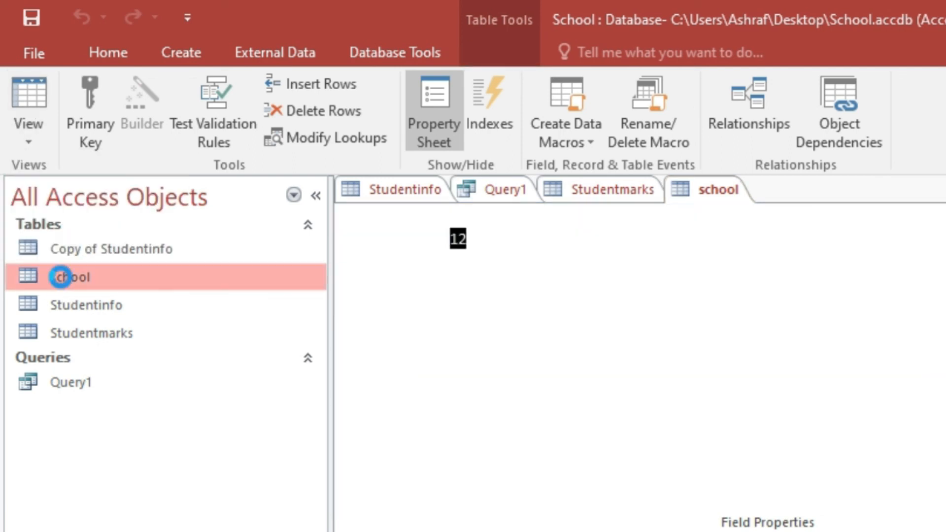
Return to Query1 to show its create table SQL statement, dismissing the query message
left_click(78, 383)
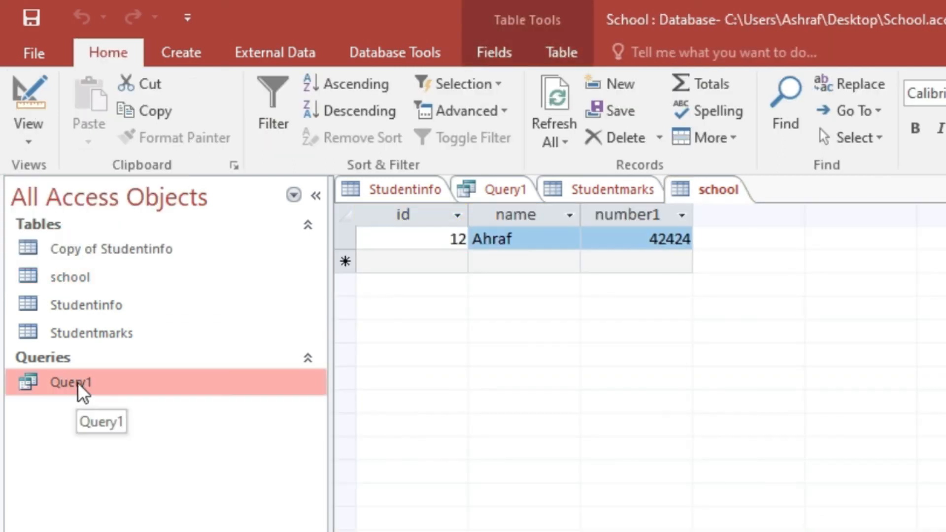
left_click(28, 141)
double_click(49, 380)
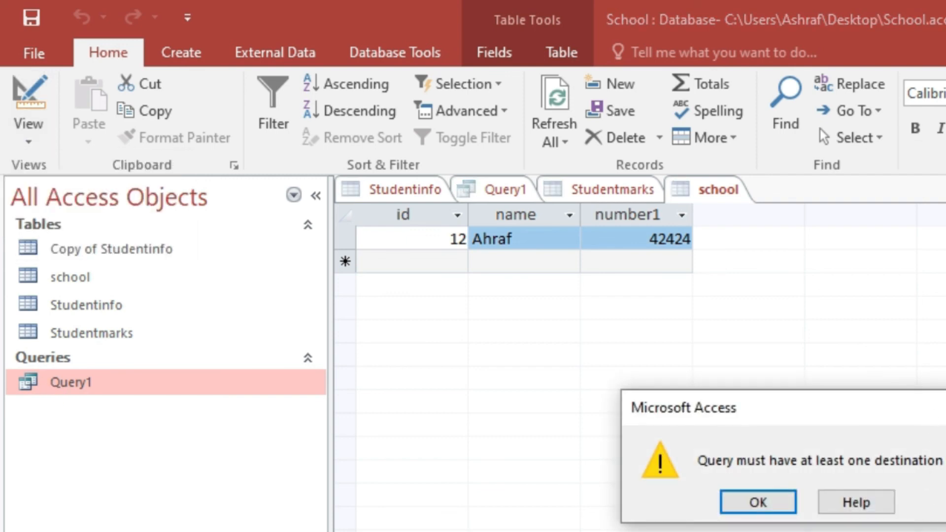
key("Return")
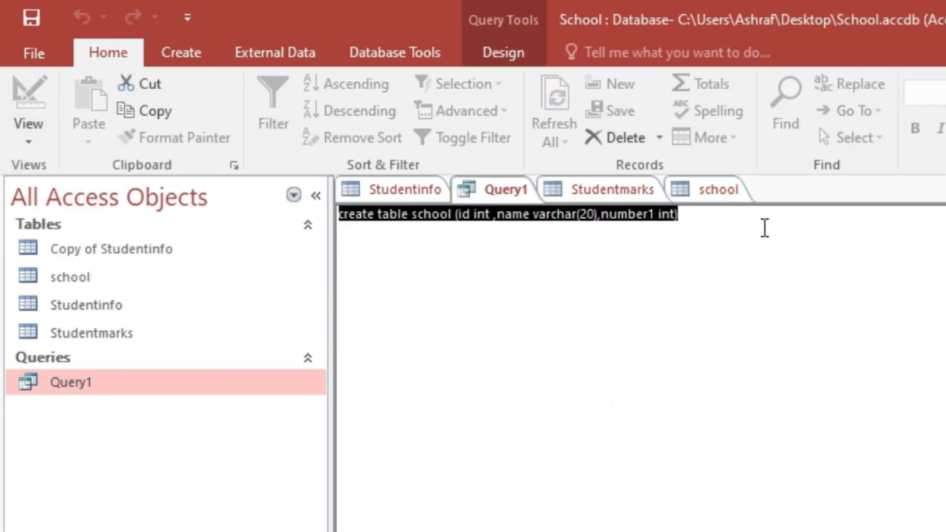
left_click(684, 220)
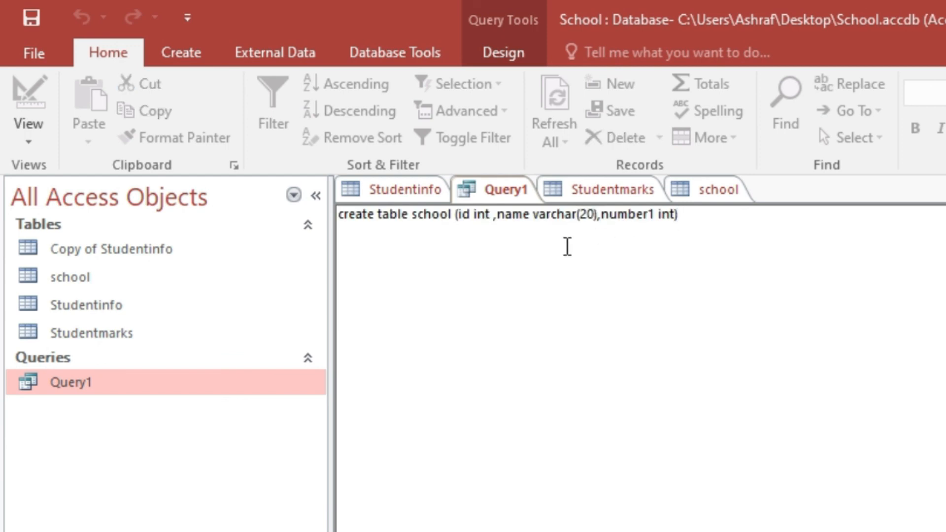
Examine the create table statement in Query1, including its table name and the id, name and number1 field definitions
left_click_drag(568, 247, 338, 218)
left_click(344, 218)
left_click(442, 217)
type(",")
key("BackSpace")
left_click_drag(690, 213, 323, 213)
left_click(339, 215)
left_click(694, 221)
left_click_drag(694, 222, 309, 217)
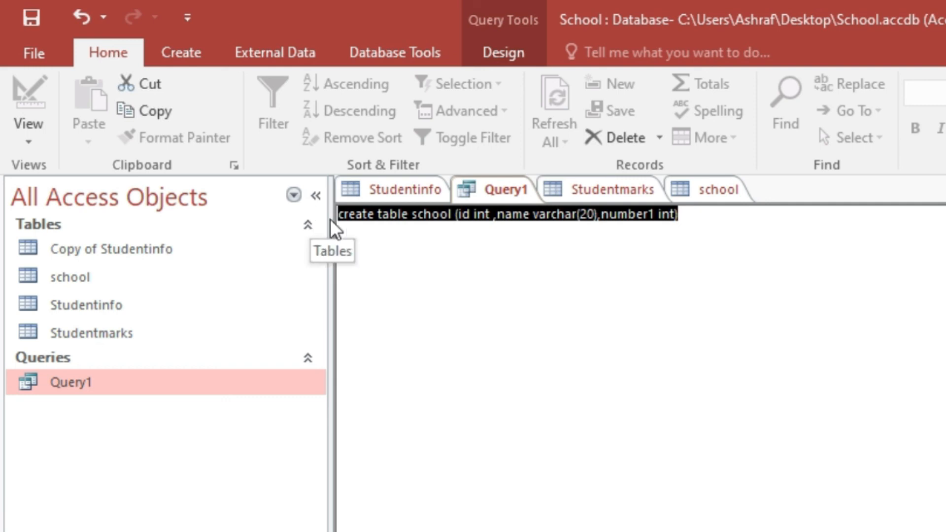
left_click(477, 249)
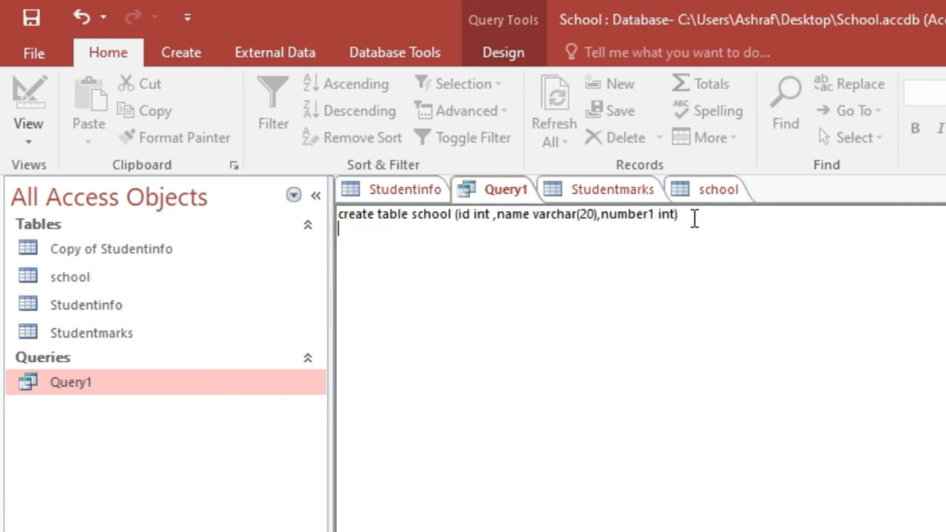
left_click_drag(694, 219, 470, 226)
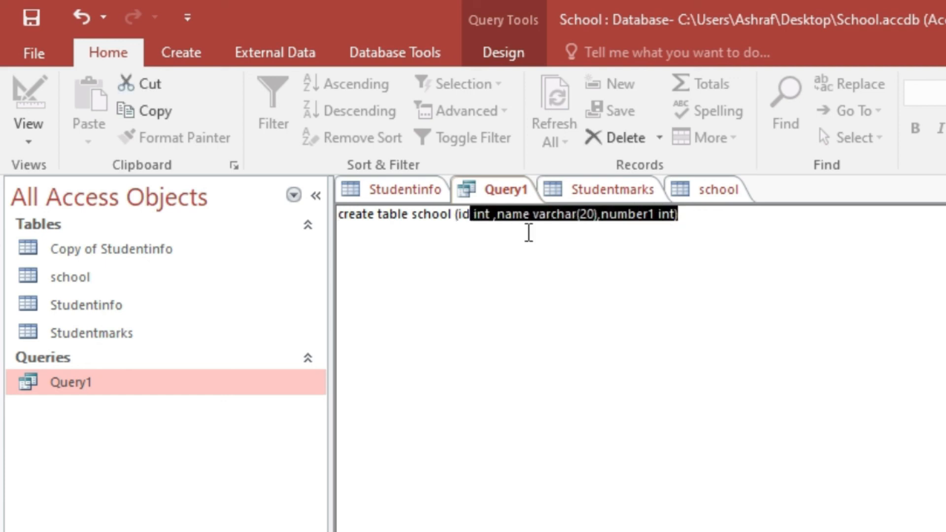
left_click(584, 248)
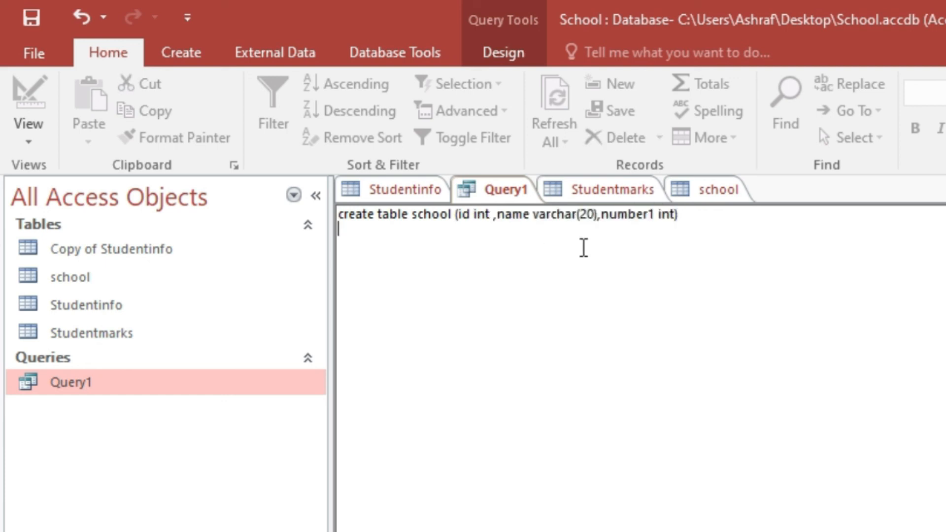